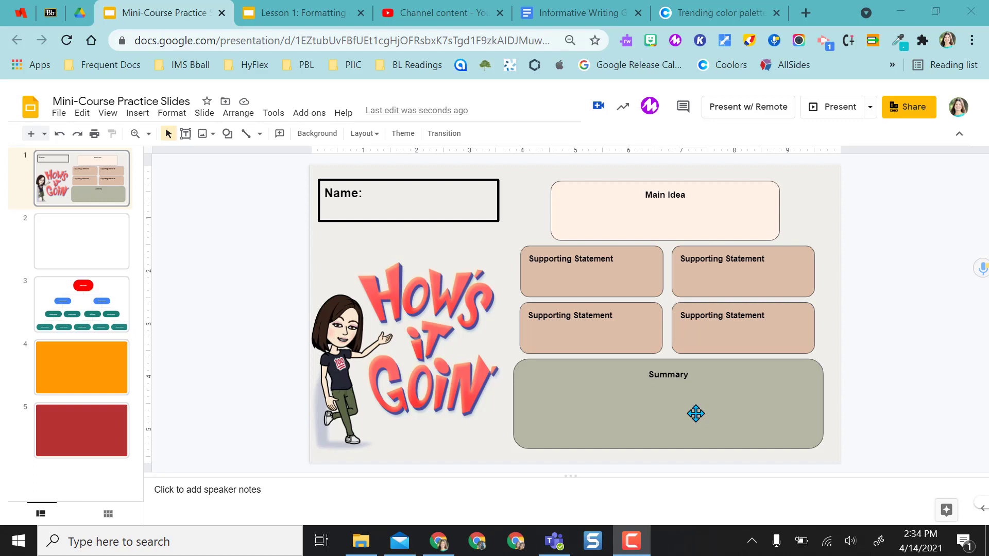
- Undo the deletion of slide 1's organizer boxes and nudge the group slightly upward
left_click(696, 414)
key("Delete")
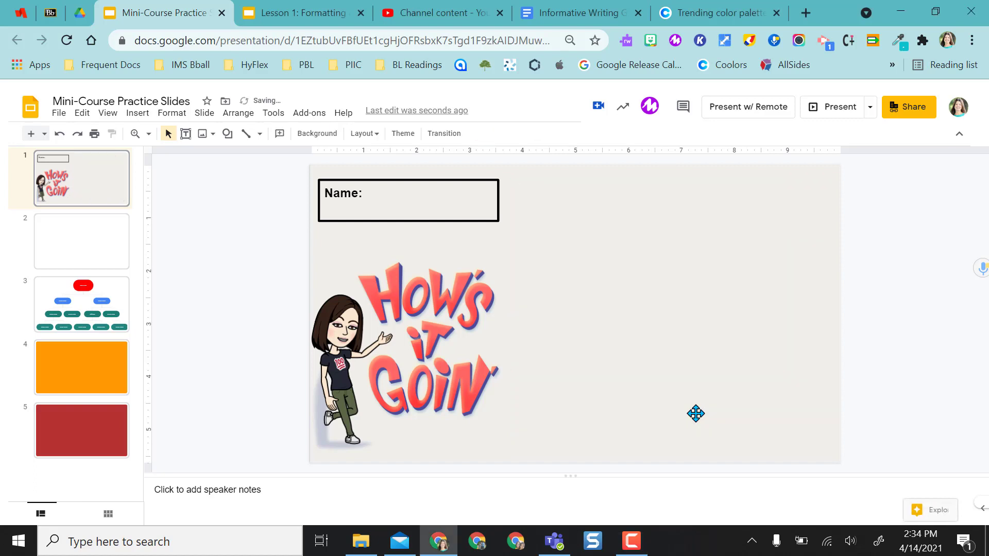
left_click(59, 134)
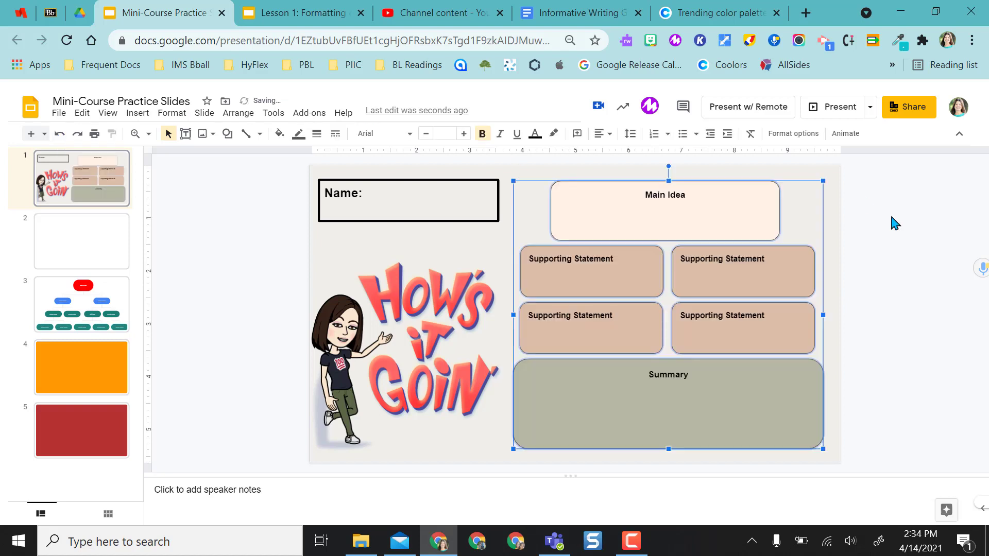
left_click_drag(746, 282, 747, 280)
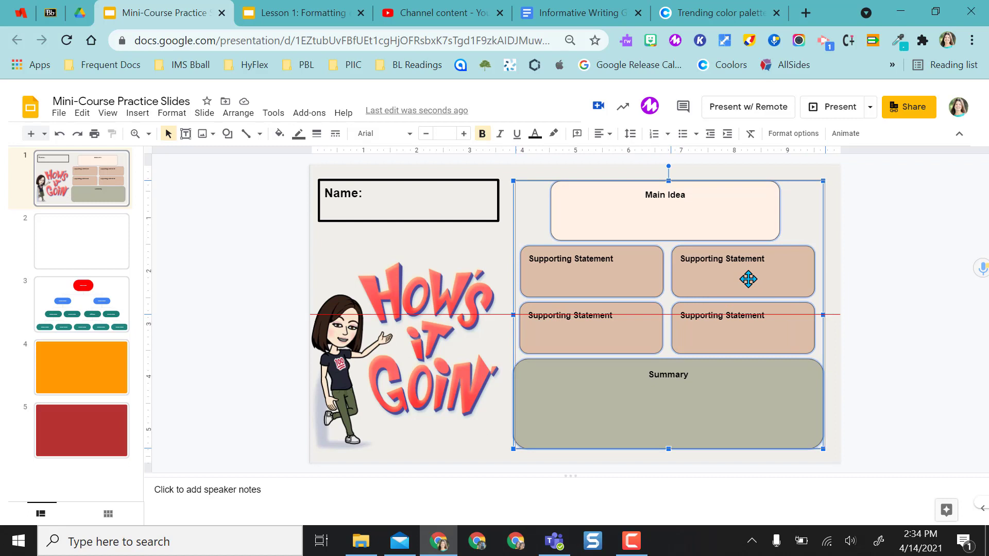
left_click(456, 186)
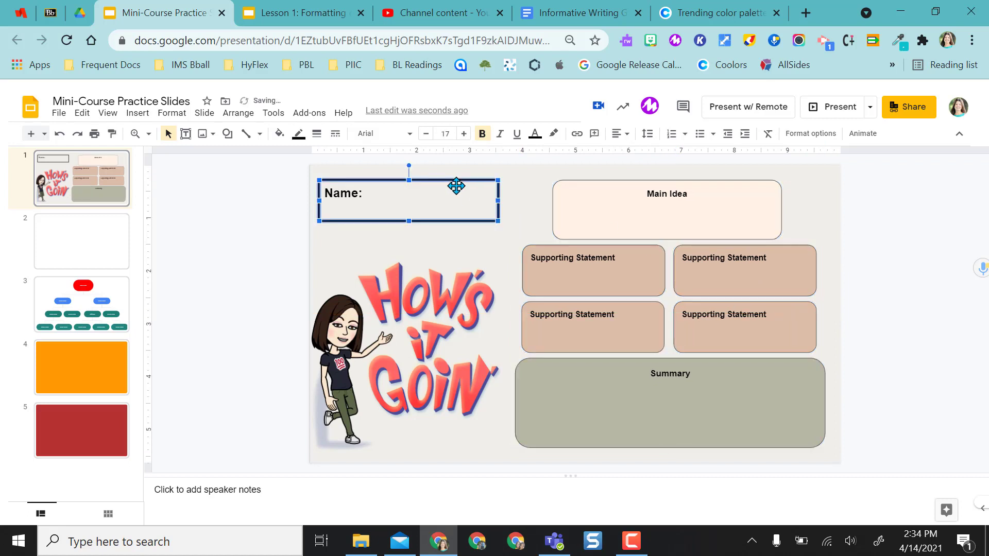
left_click(225, 338)
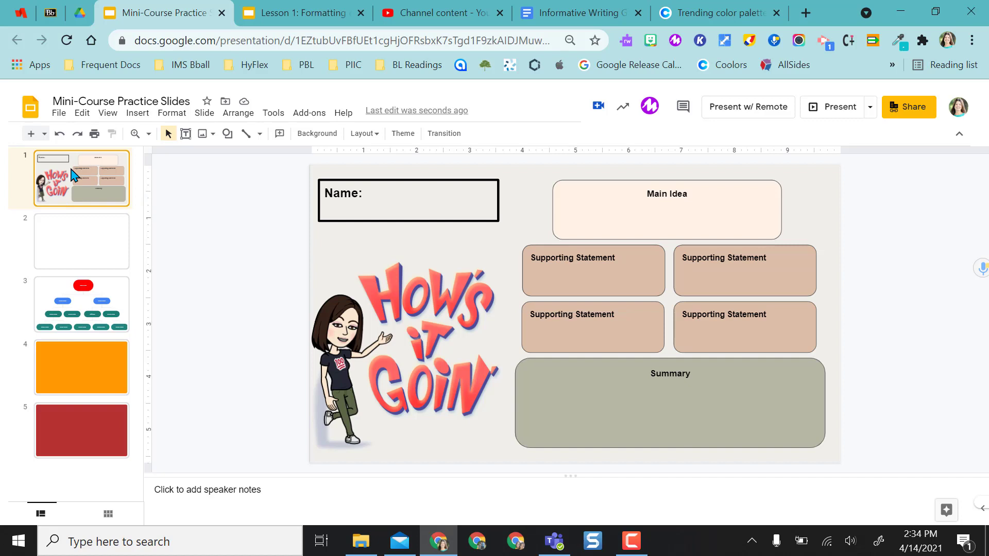
- Download slide 1 from the File menu as a JPEG image (current slide)
left_click(59, 113)
mouse_move(91, 277)
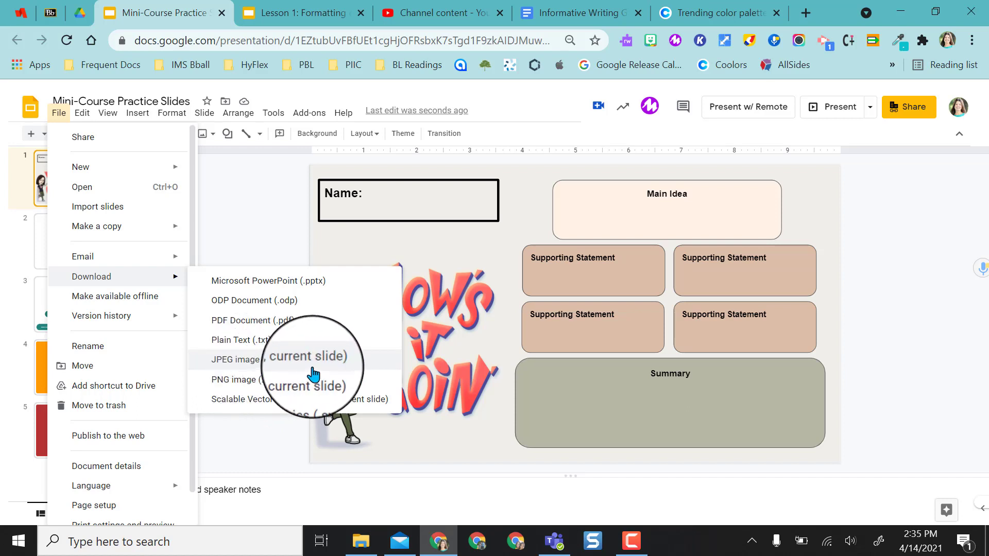
left_click(234, 369)
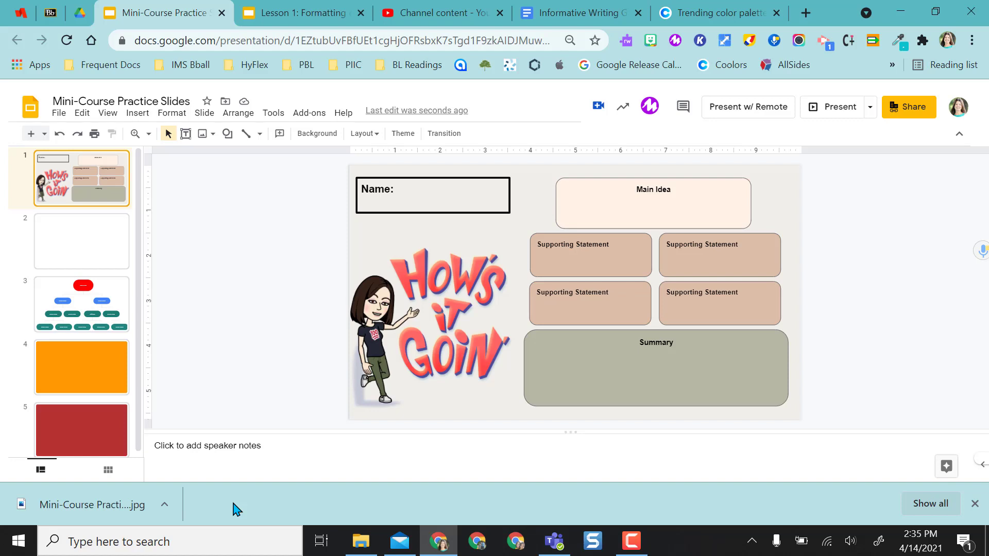
- On blank slide 2, start choosing a background image in the Background settings
left_click(98, 250)
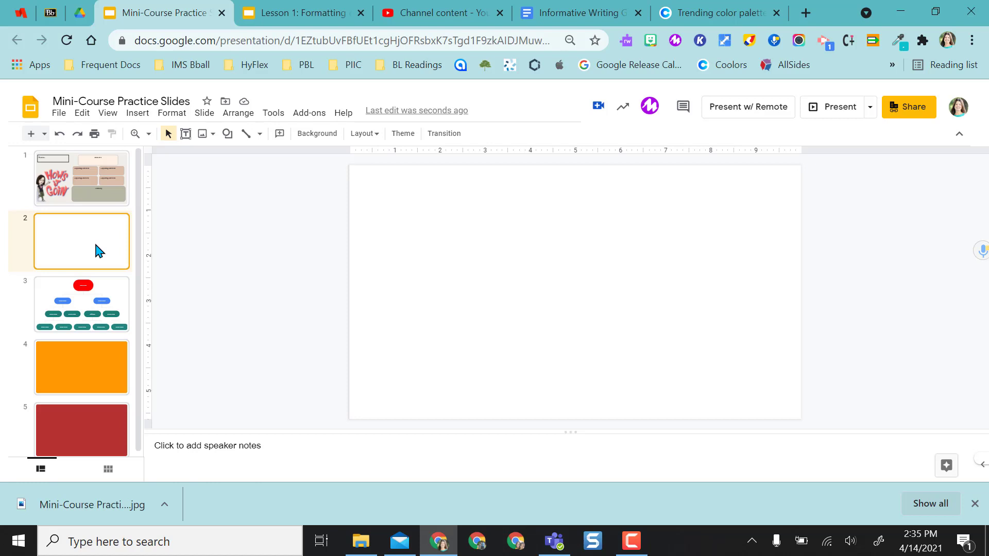
left_click(318, 133)
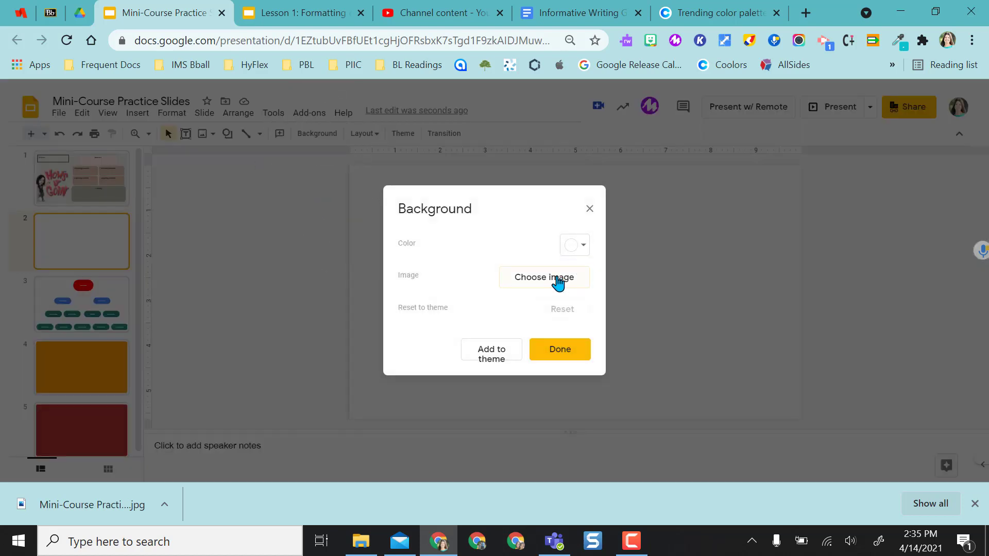
left_click(548, 280)
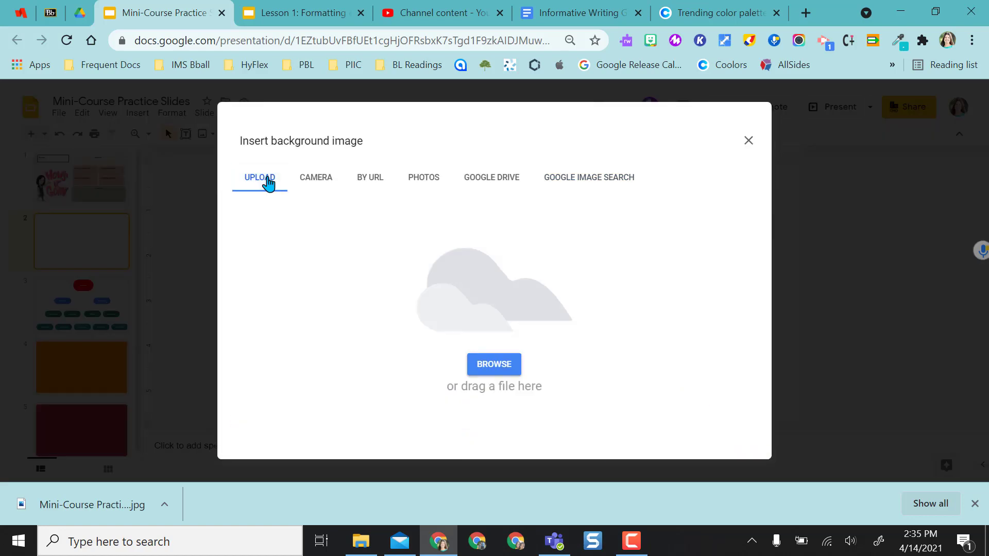
mouse_move(78, 504)
left_mouse_down()
mouse_move(459, 324)
mouse_move(77, 505)
left_mouse_up()
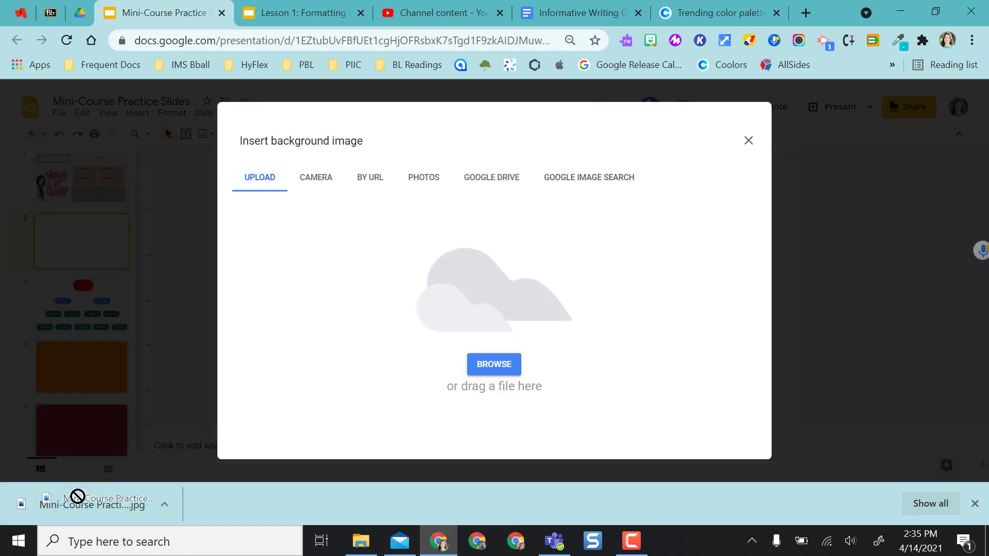
- Upload the Mini-Course Practice Slides JPEG from Downloads as slide 2's background
left_click(497, 366)
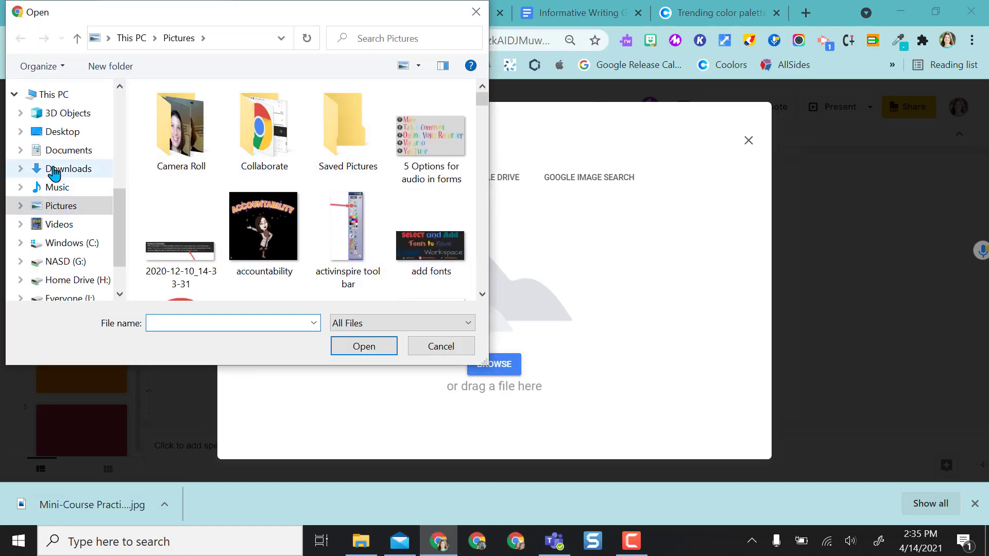
left_click(69, 169)
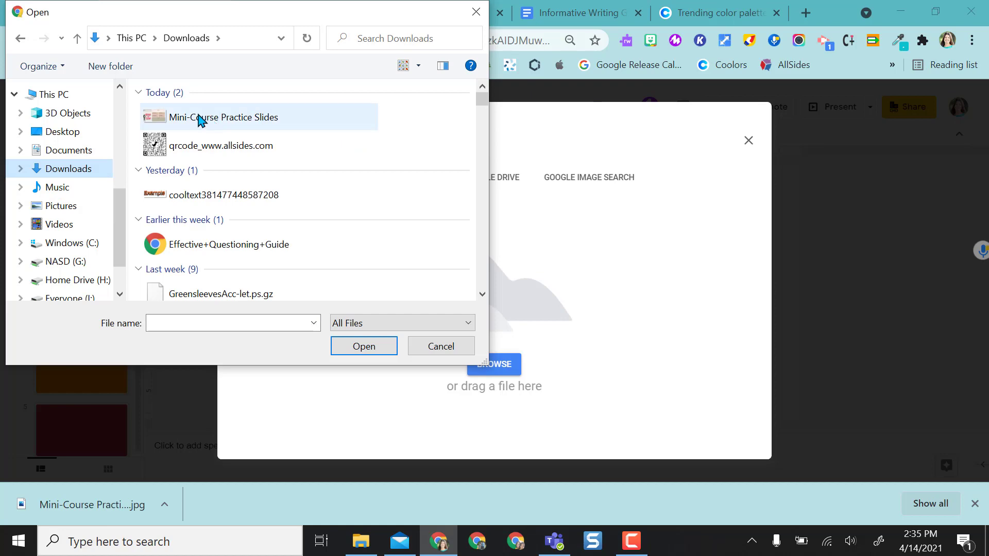
left_click(201, 116)
left_click(364, 347)
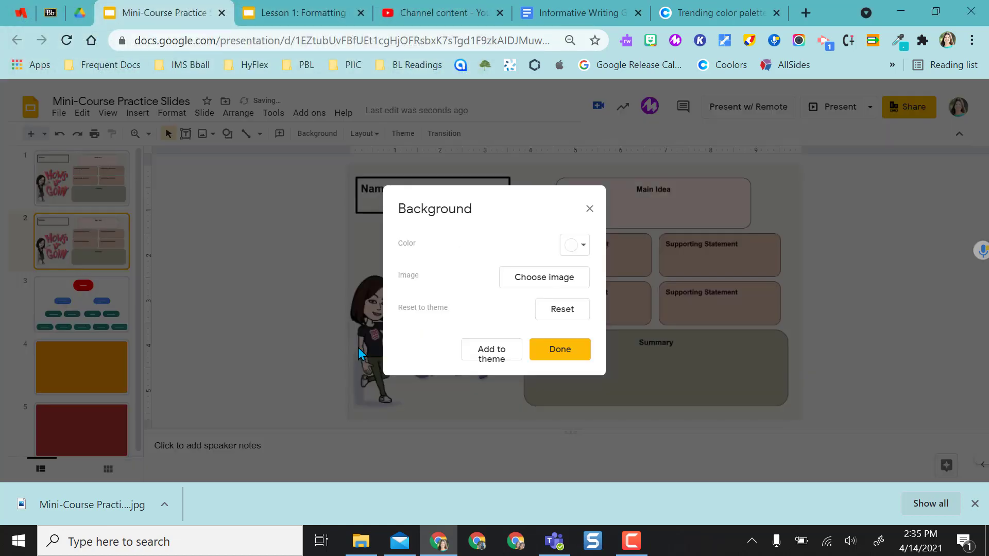
- Confirm the background, compare slides 1 and 2, and check slide 2's image is unselectable
left_click(557, 350)
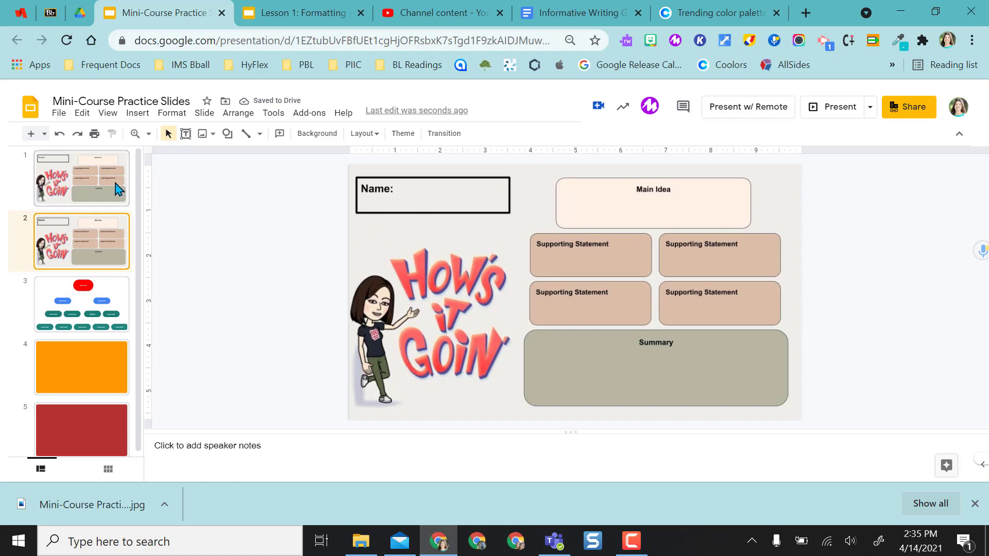
left_click(119, 189)
left_click(104, 238)
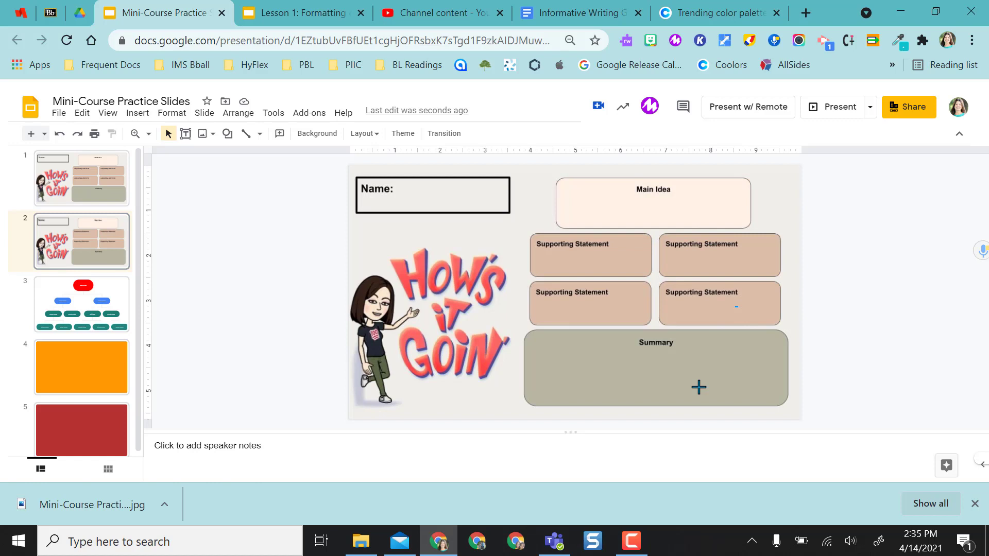
left_click_drag(426, 286, 446, 388)
- Draw a text box inside slide 2's Name area and enter the name
left_click(186, 133)
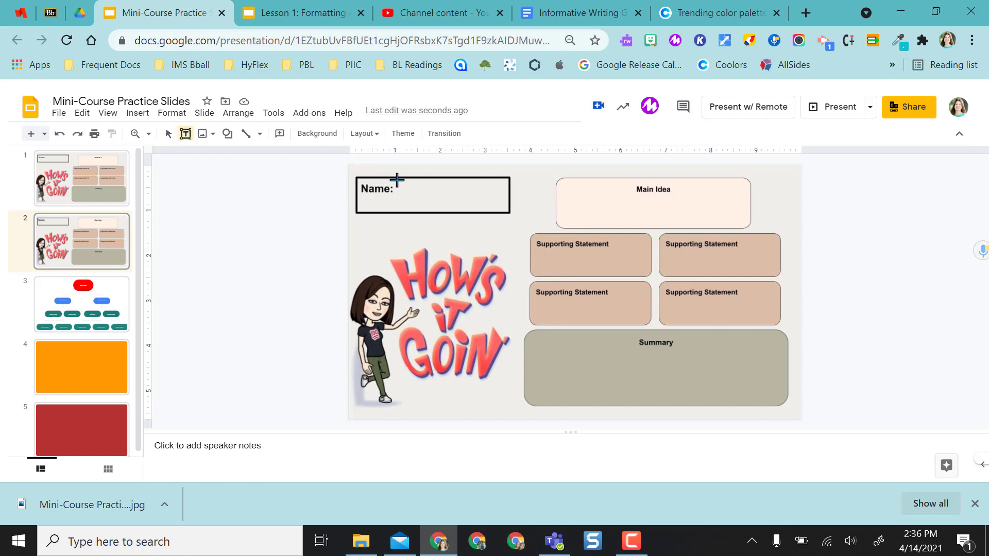
left_click_drag(397, 180, 497, 205)
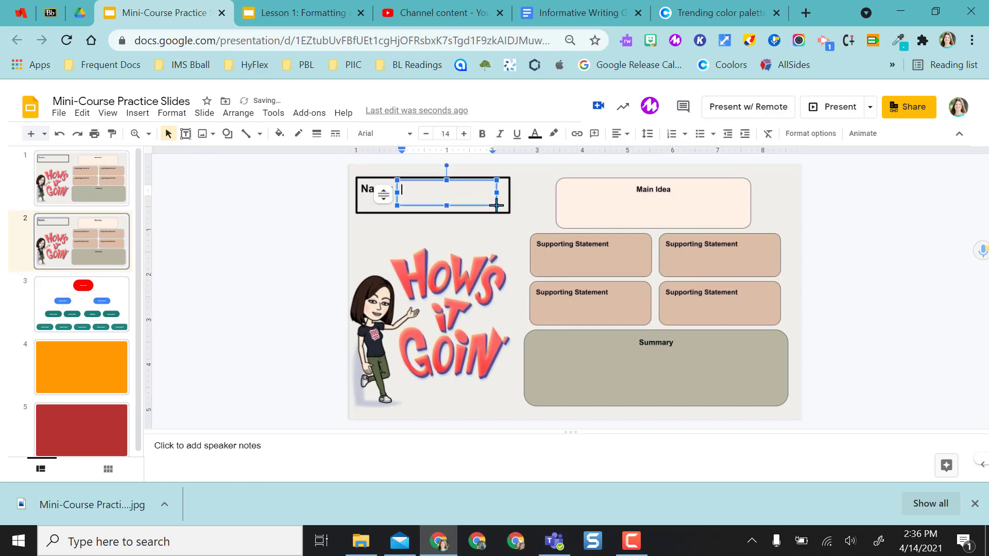
type("Mrs. Cotten")
left_click(373, 241)
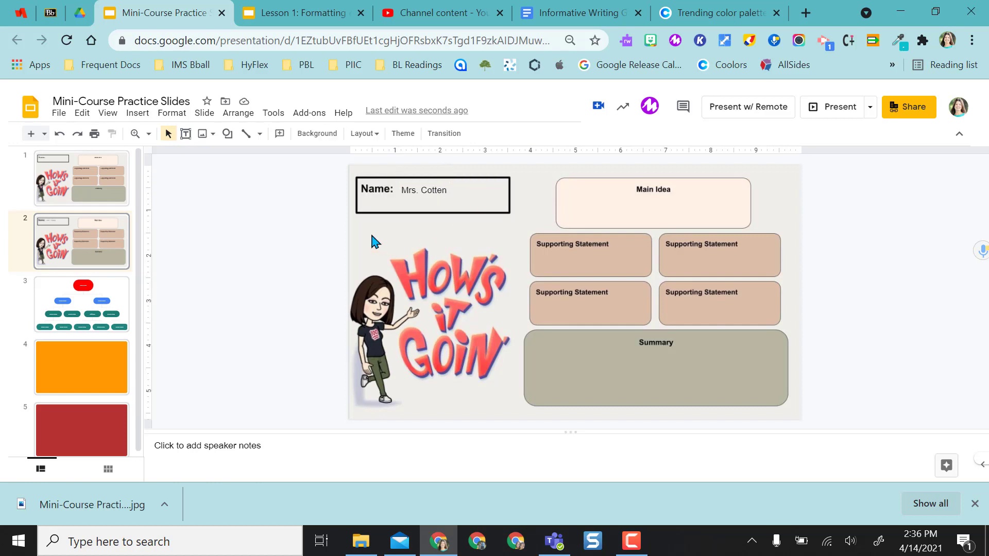